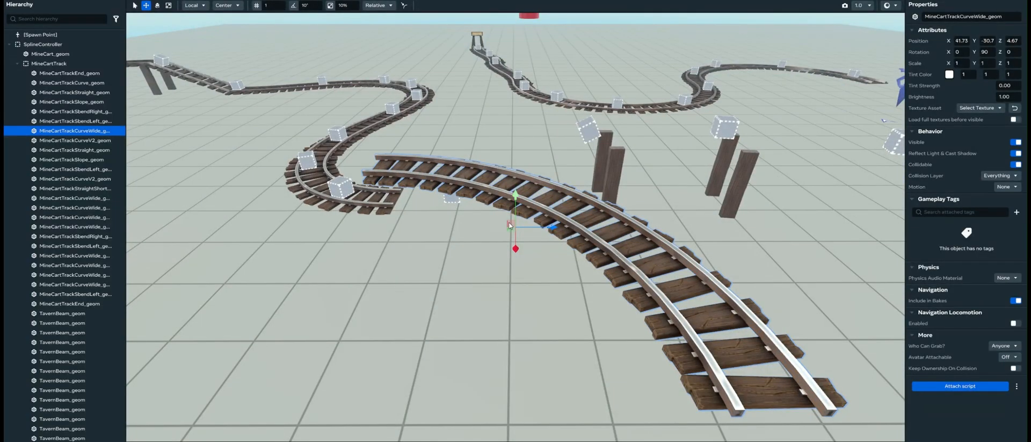
- Move the wide curved track piece so that it meets the open end of the mine cart track
left_click_drag(468, 243, 510, 296, "alt")
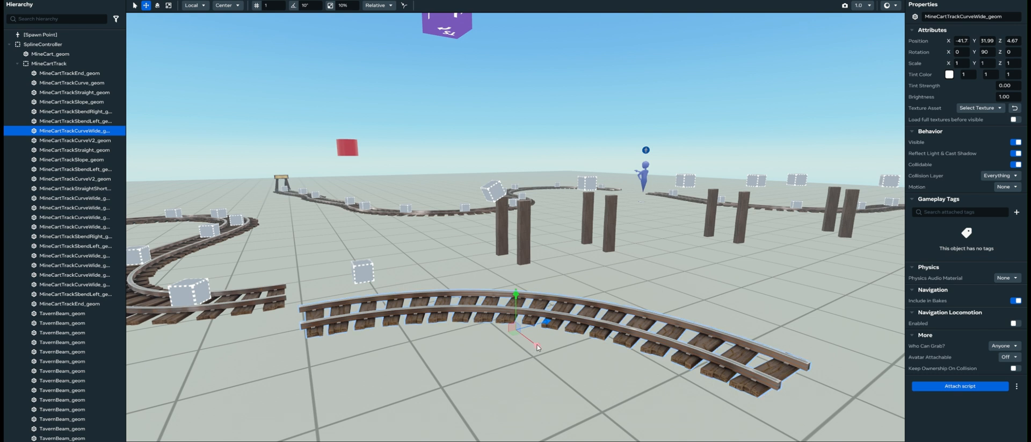
left_click_drag(536, 348, 499, 293)
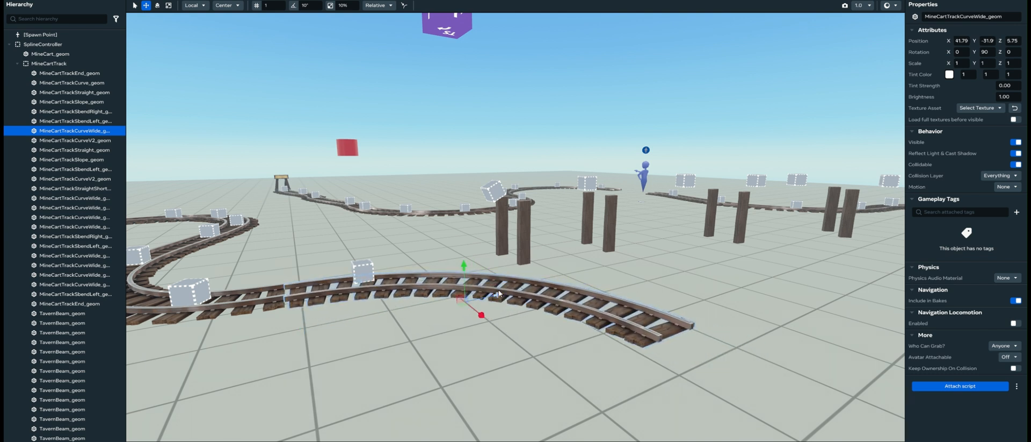
key("s")
key("a")
key("q")
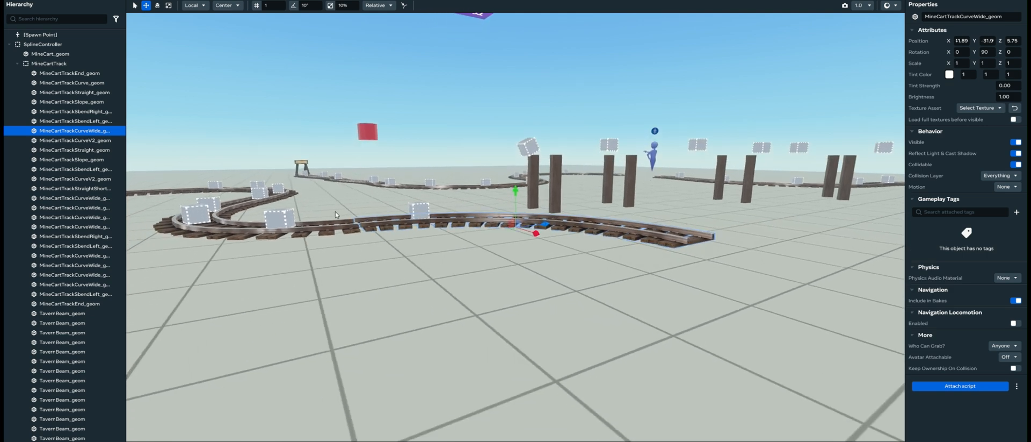
- Fine-tune the wide curved track piece's position so its rails line up with the adjoining track piece
left_click_drag(347, 217, 521, 283, "alt")
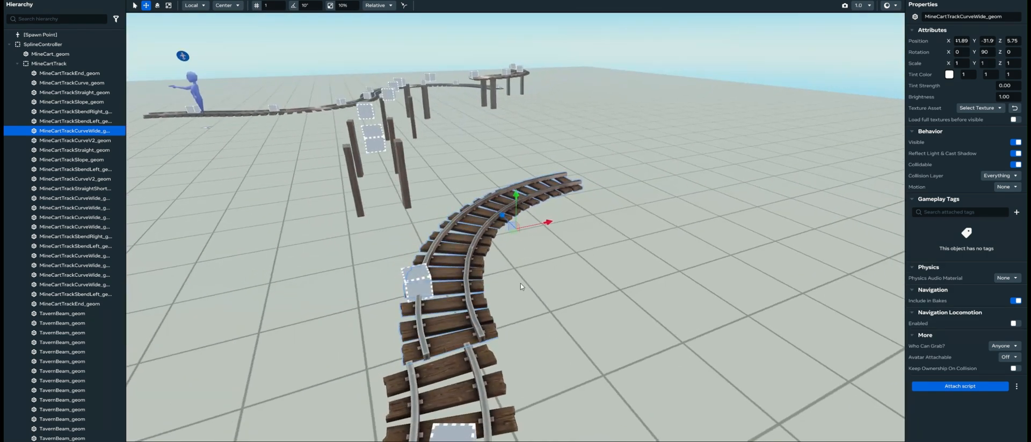
left_click(546, 225)
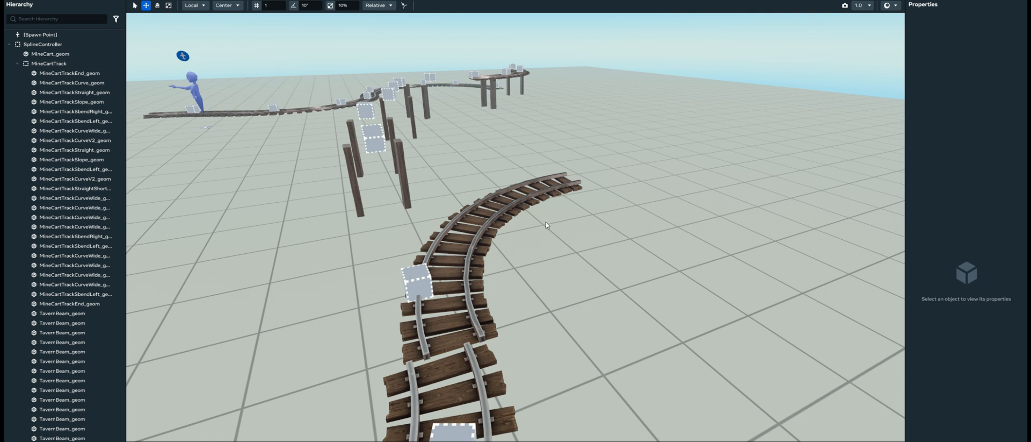
left_click(540, 217)
mouse_move(550, 222)
left_mouse_down()
mouse_move(540, 269)
mouse_move(532, 221)
left_mouse_up()
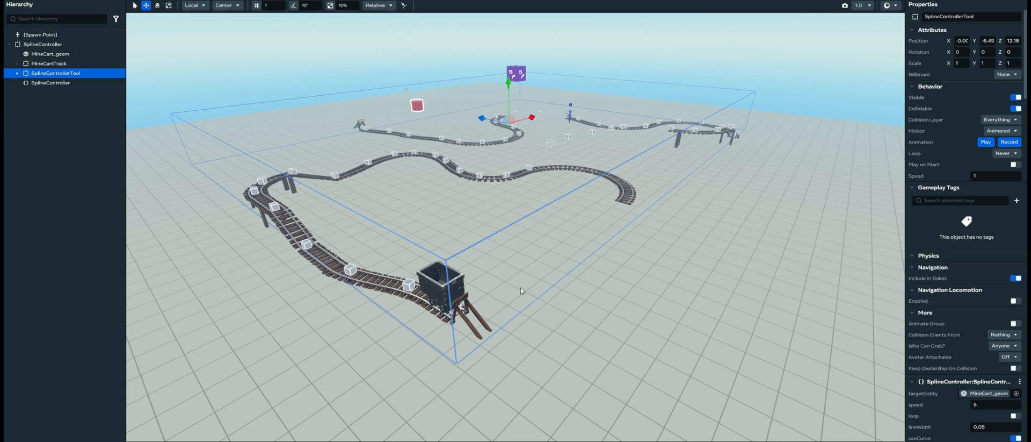
- Expand SplineControllerTool's waypoints and copy Waypoint18's position onto Waypoint19
left_click(17, 74)
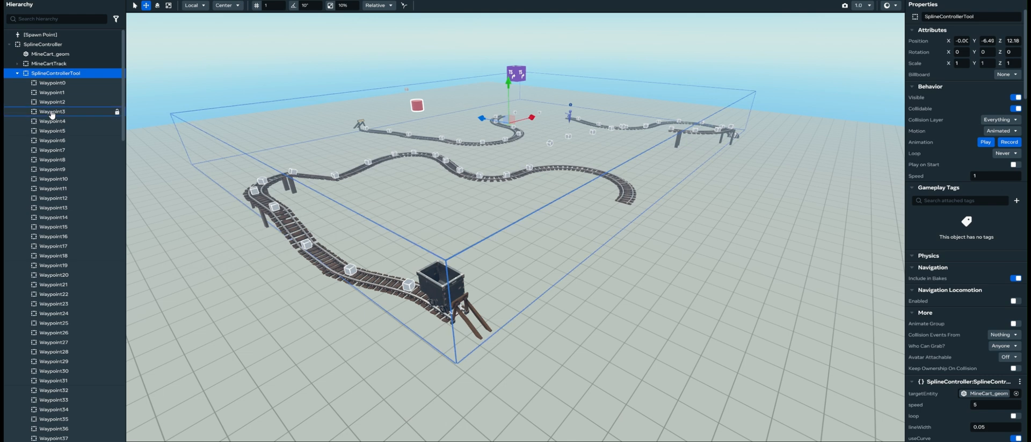
left_click_drag(415, 261, 411, 263)
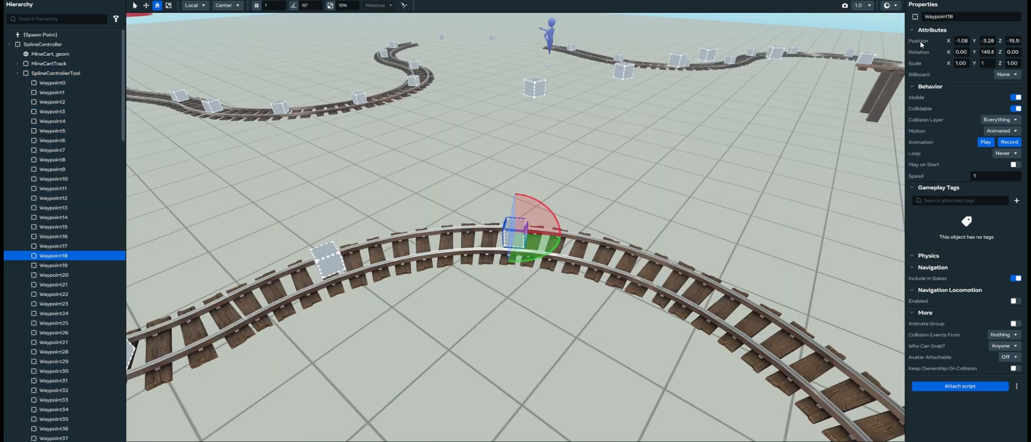
right_click(920, 41)
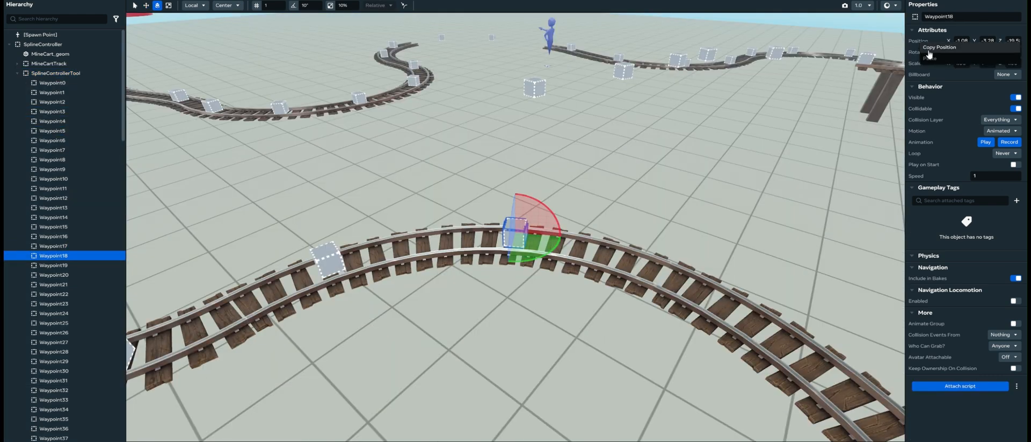
left_click(929, 49)
left_click(535, 90)
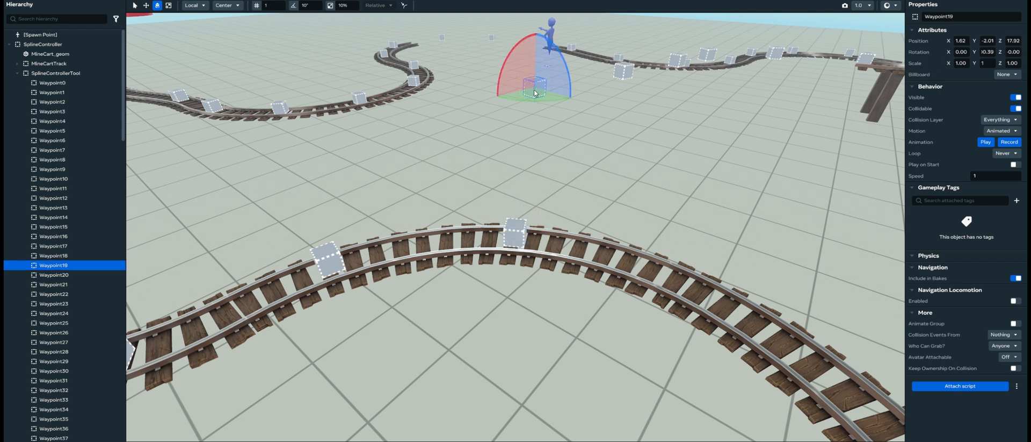
right_click(924, 45)
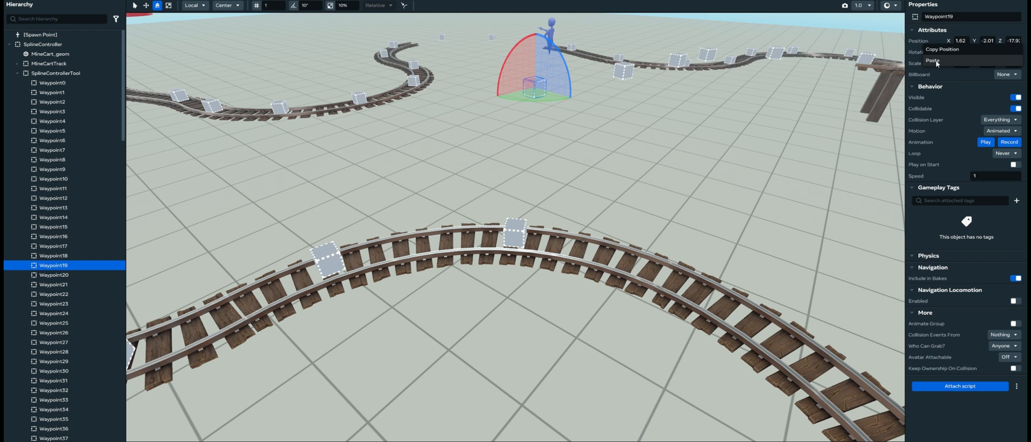
left_click(935, 61)
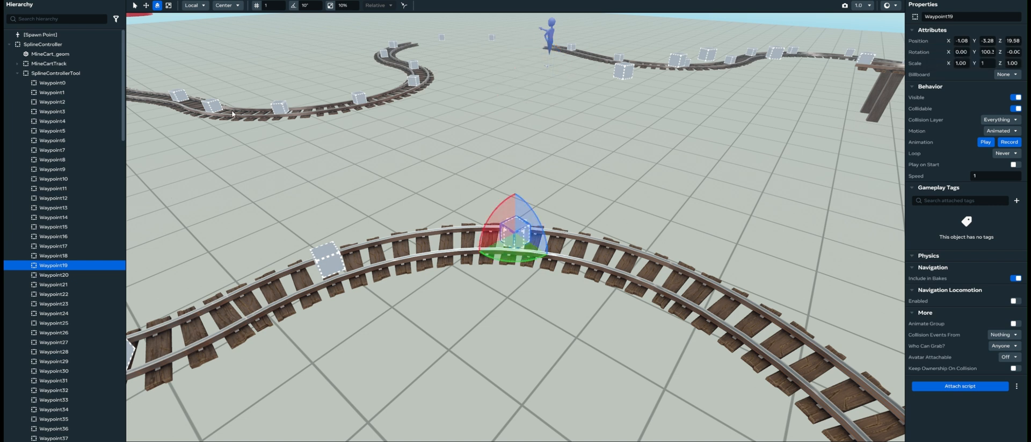
- Rotate Waypoint19 about its vertical axis to align it with the curved track
left_click(146, 6)
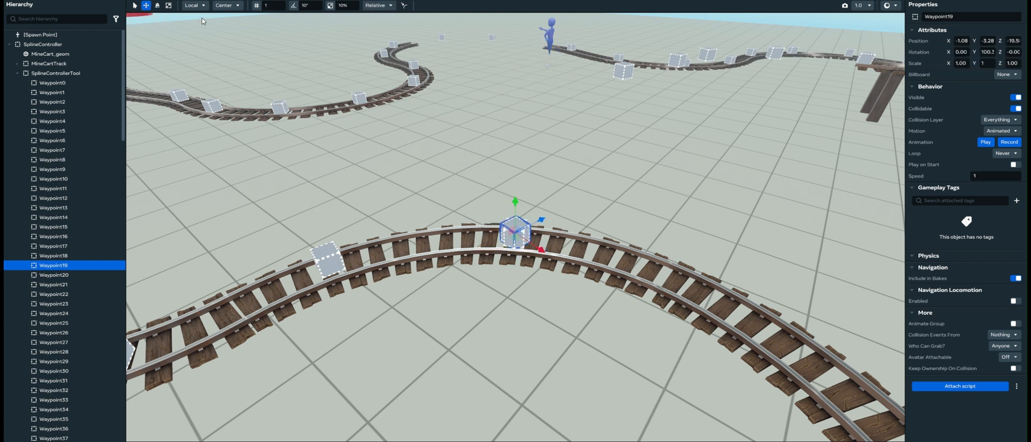
left_click(168, 6)
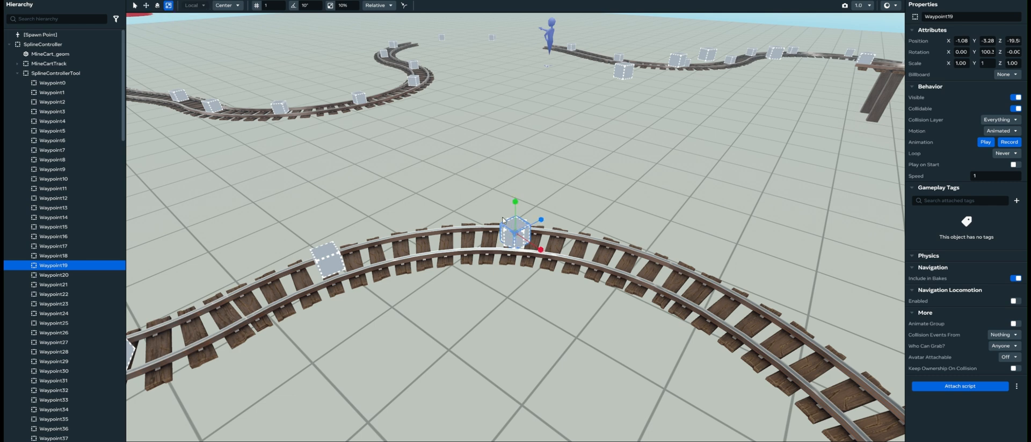
left_click(157, 6)
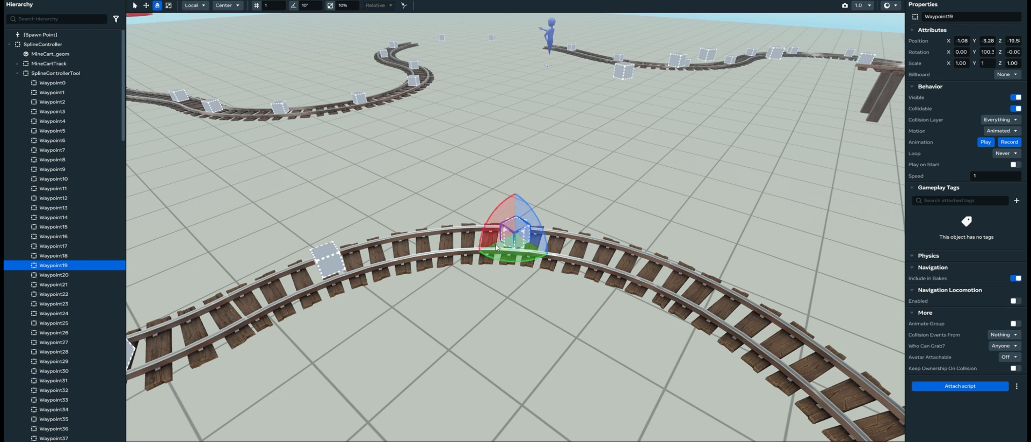
left_click_drag(515, 261, 490, 259)
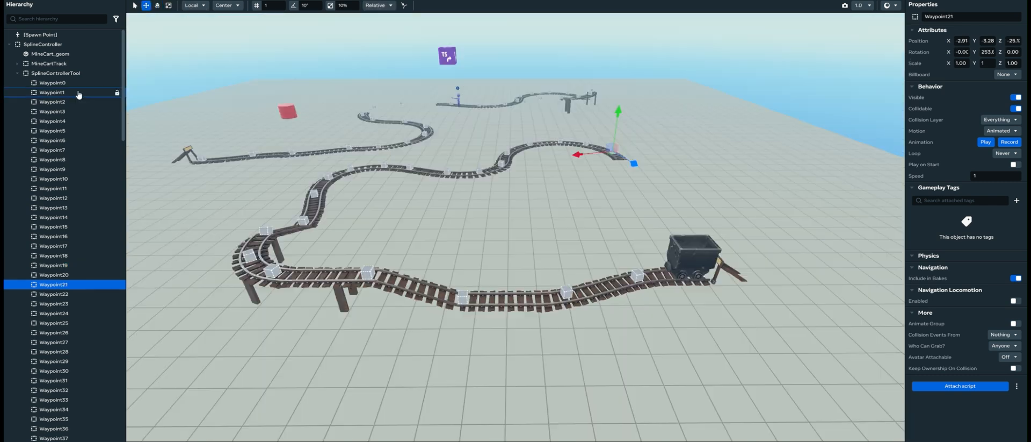
- Run the world simulation for SplineControllerTool and set its spline speed to 2
left_click(51, 73)
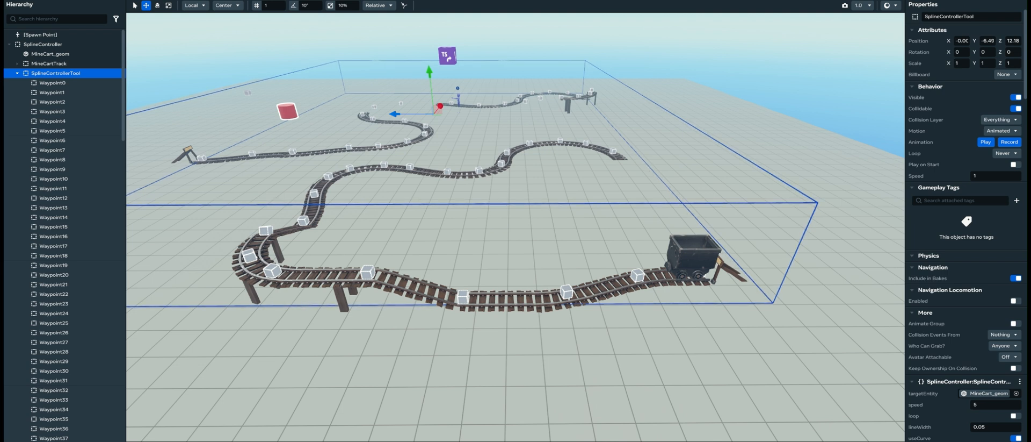
left_click(888, 6)
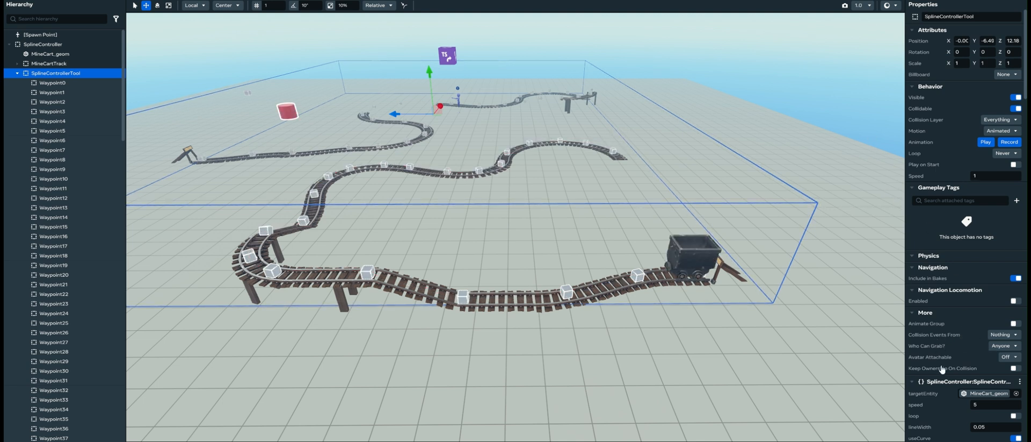
left_click(985, 404)
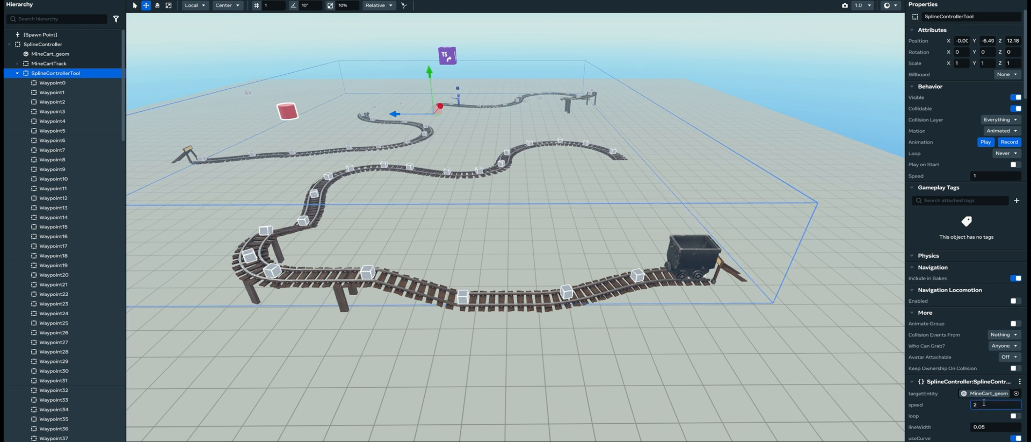
type("2")
key("Return")
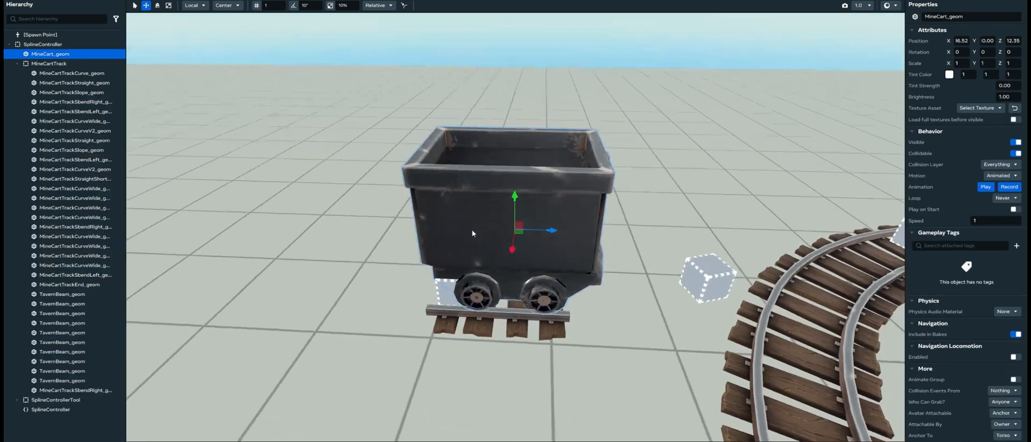
- Rotate the mine cart about its vertical axis to about 306° to match the direction of the curved track
scroll(471, 229, "down", 5)
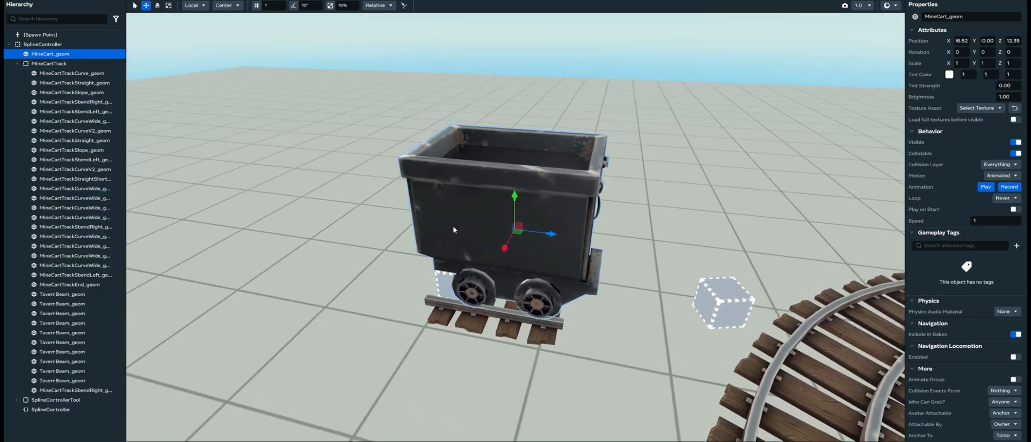
left_click_drag(752, 341, 590, 304, "alt")
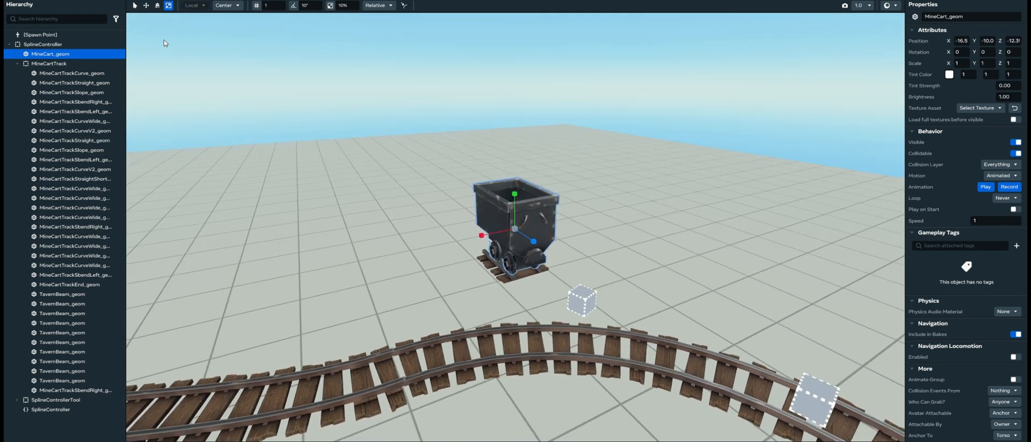
left_click(157, 6)
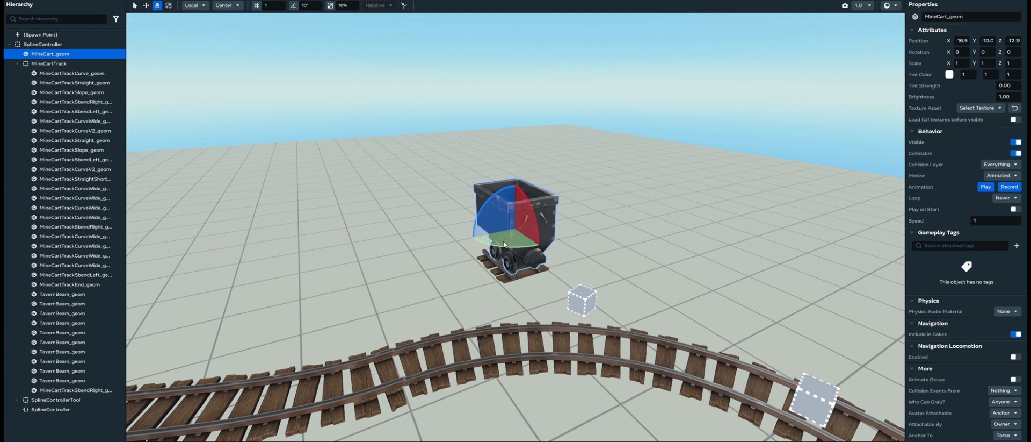
left_click_drag(504, 243, 552, 240)
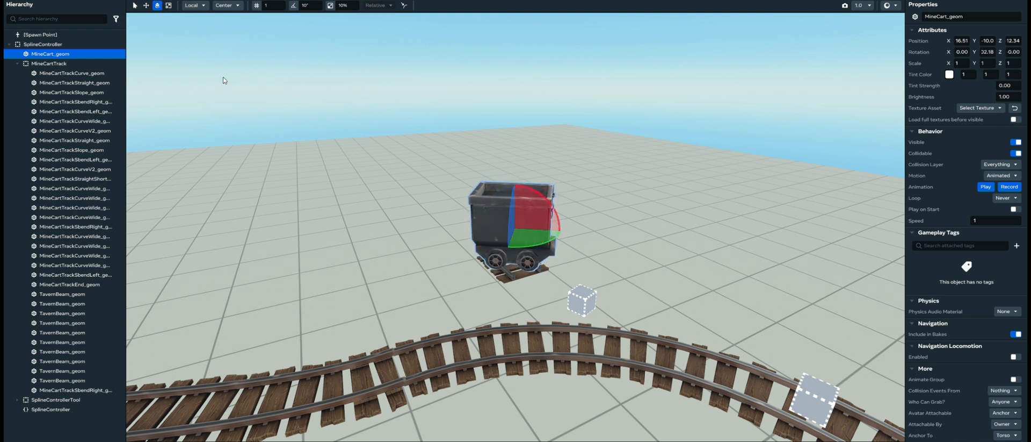
- Move the mine cart horizontally onto the curved track, to about X -16.2, Z -9.9
left_click(146, 6)
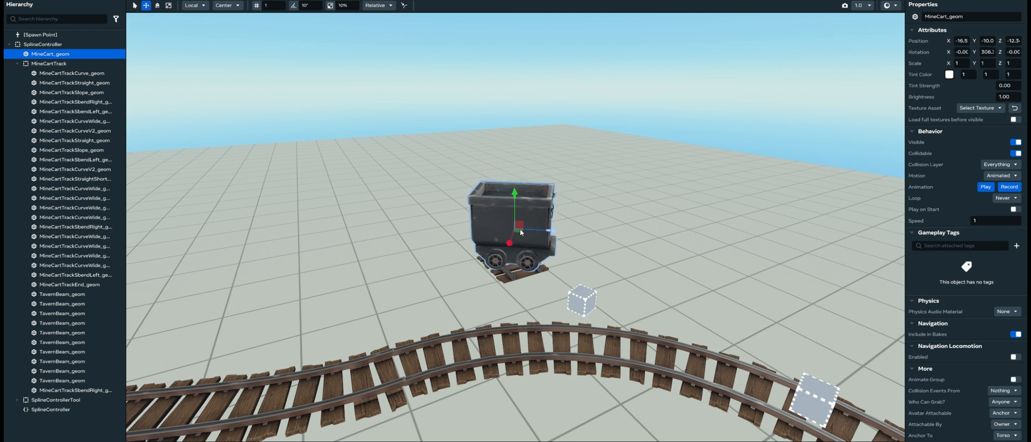
left_click_drag(518, 231, 588, 298)
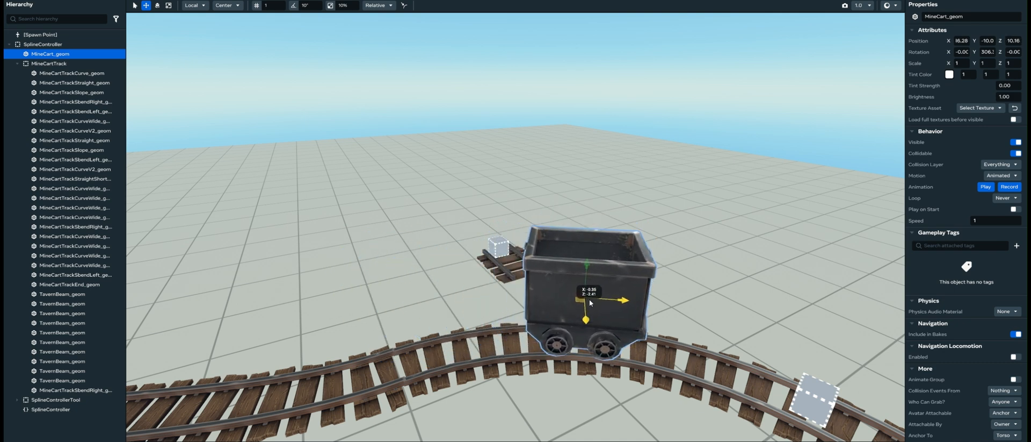
scroll(589, 299, "up", 1)
key("f")
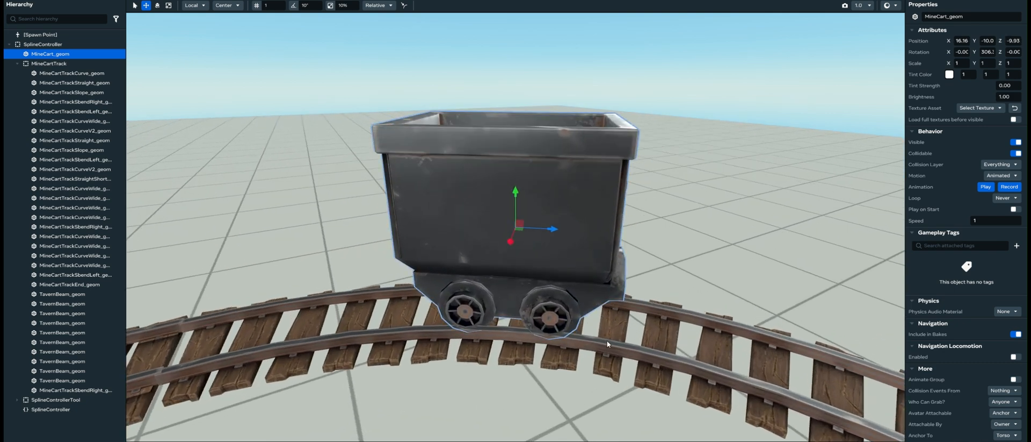
- Rotate Waypoint1 about its vertical axis to about 313° and move it onto the track beneath the mine cart
left_click_drag(607, 340, 359, 348, "alt")
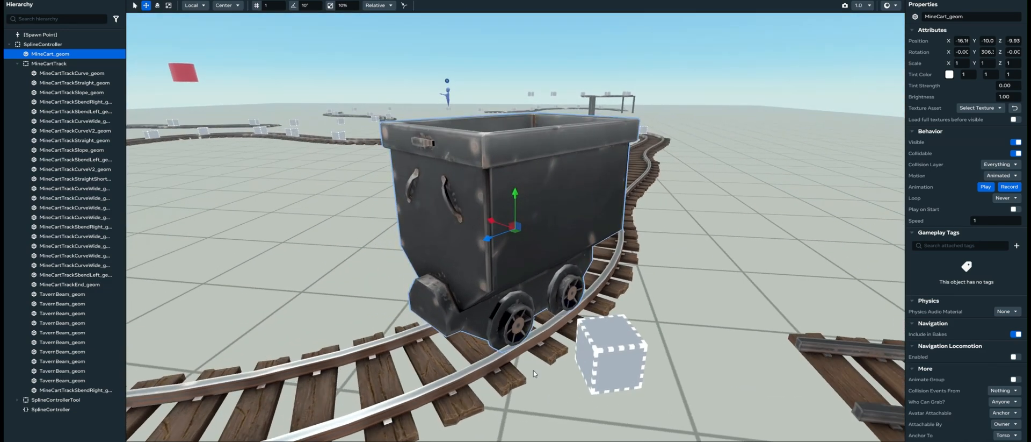
left_click(621, 352)
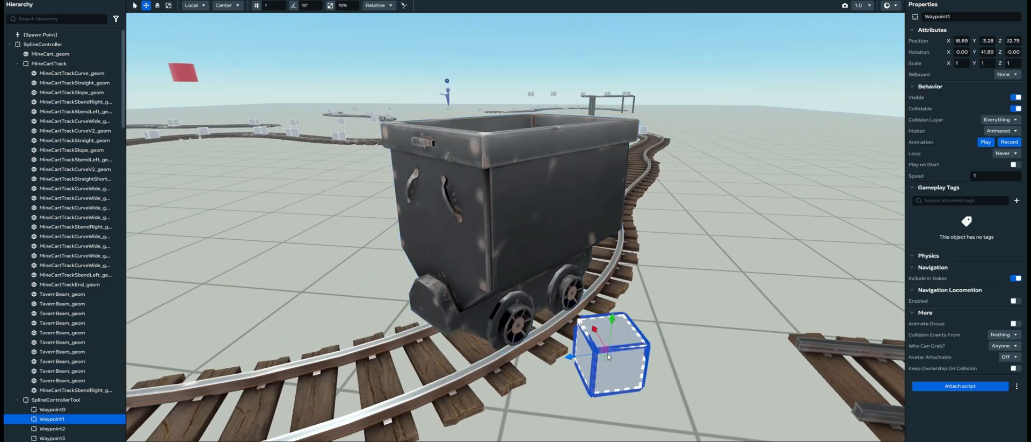
left_click(157, 6)
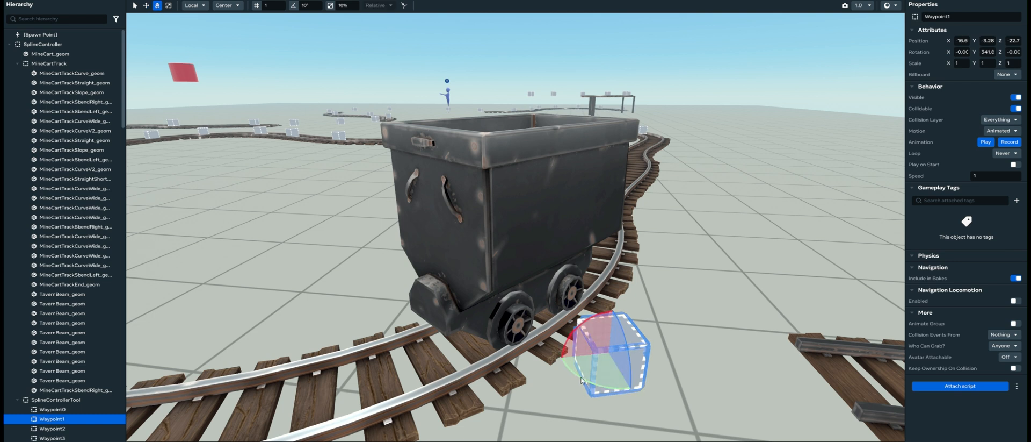
left_click_drag(582, 379, 589, 369)
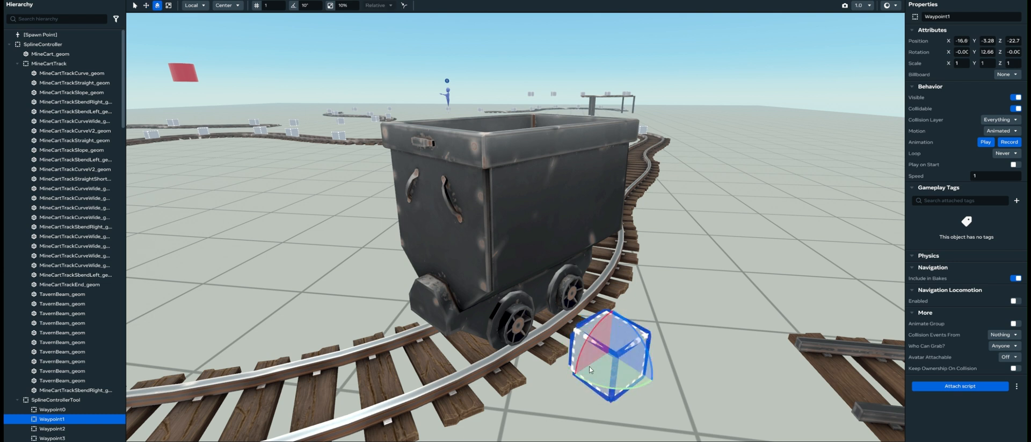
key("w")
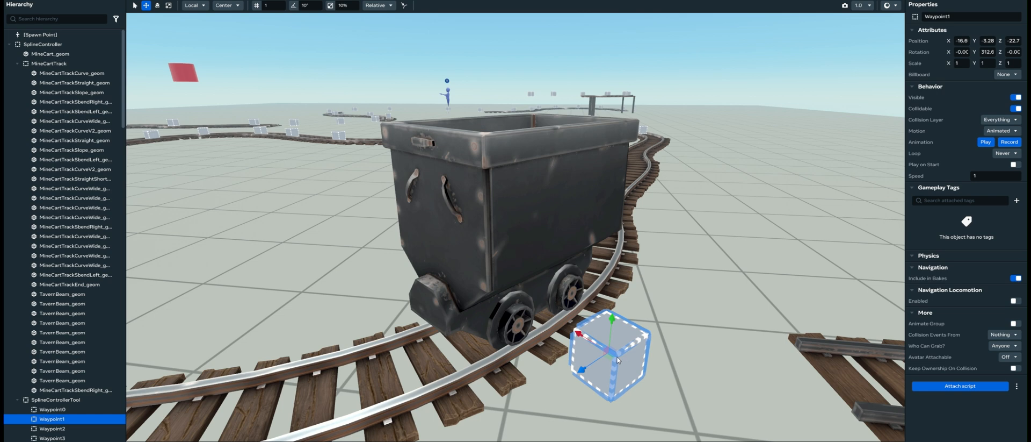
left_click_drag(617, 360, 530, 300)
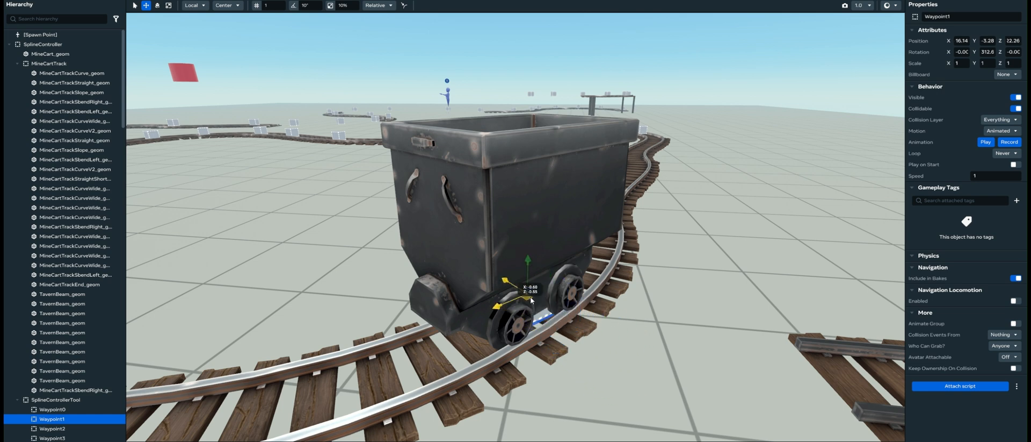
middle_click_drag(557, 276, 617, 307)
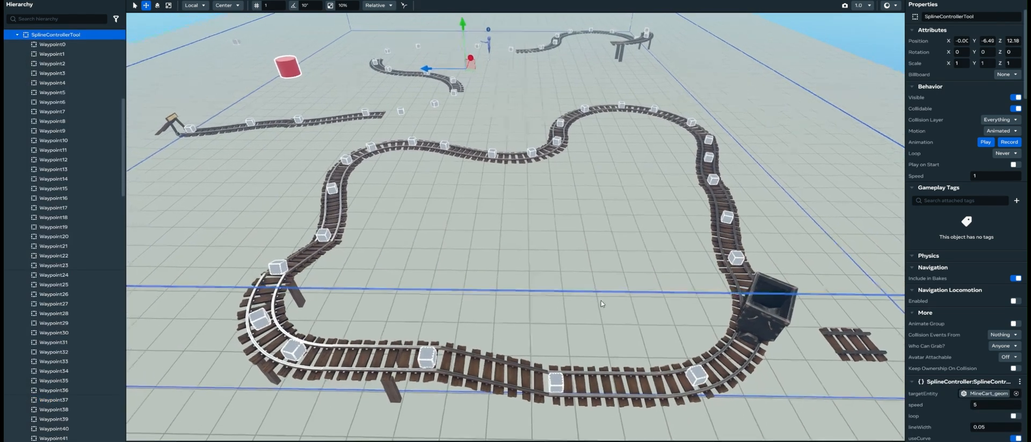
- Enable looping on SplineControllerTool, run the world simulation to watch the cart follow the track, and stop the simulation
left_click_drag(617, 307, 617, 299, "alt")
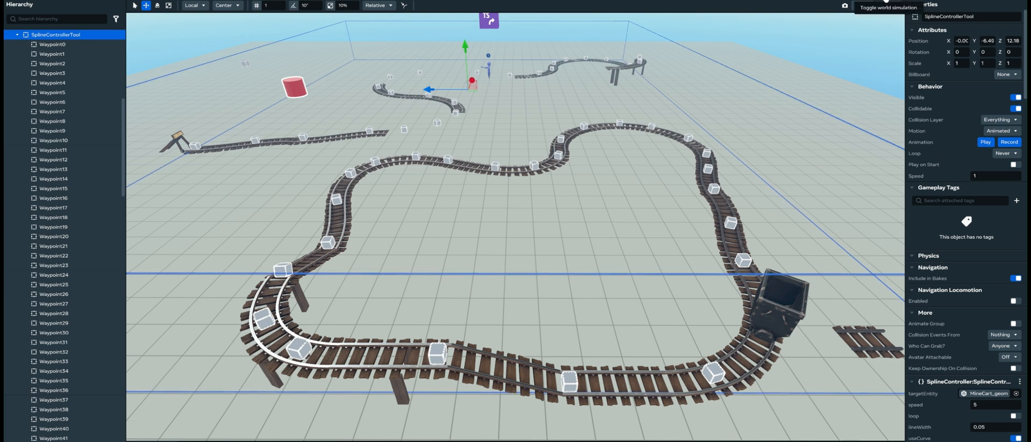
left_click(886, 1)
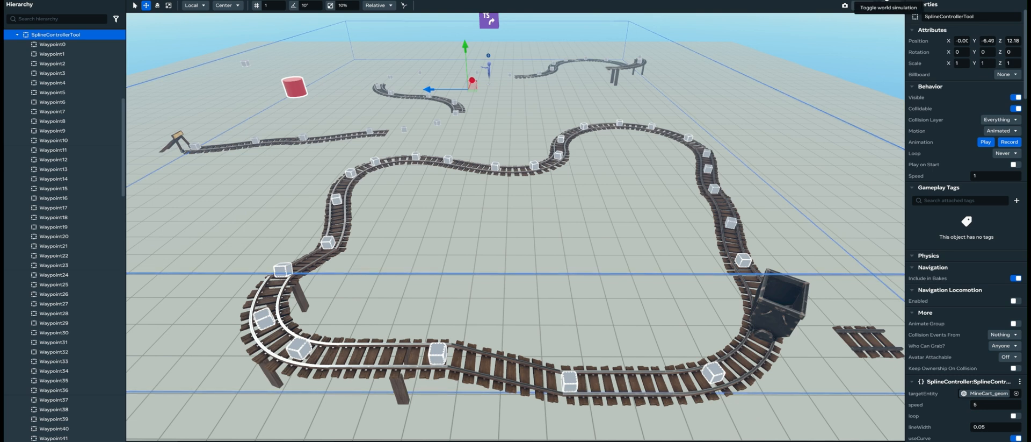
left_click(888, 5)
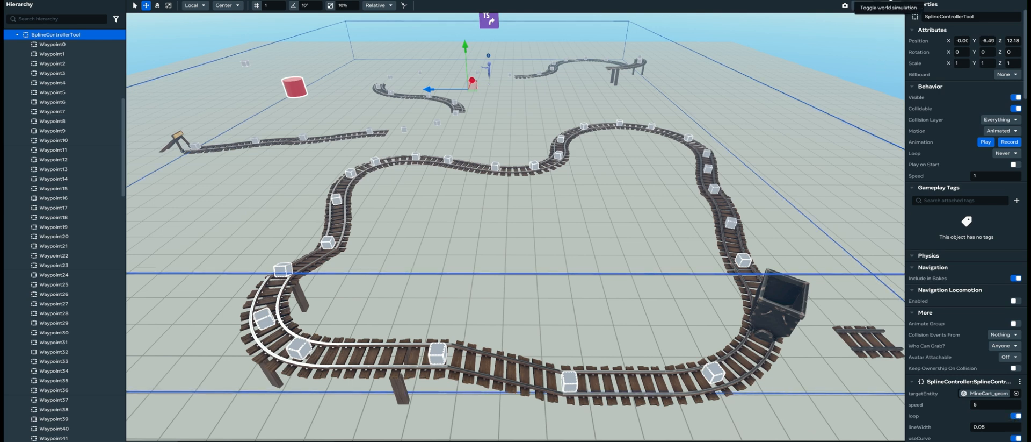
left_click(888, 6)
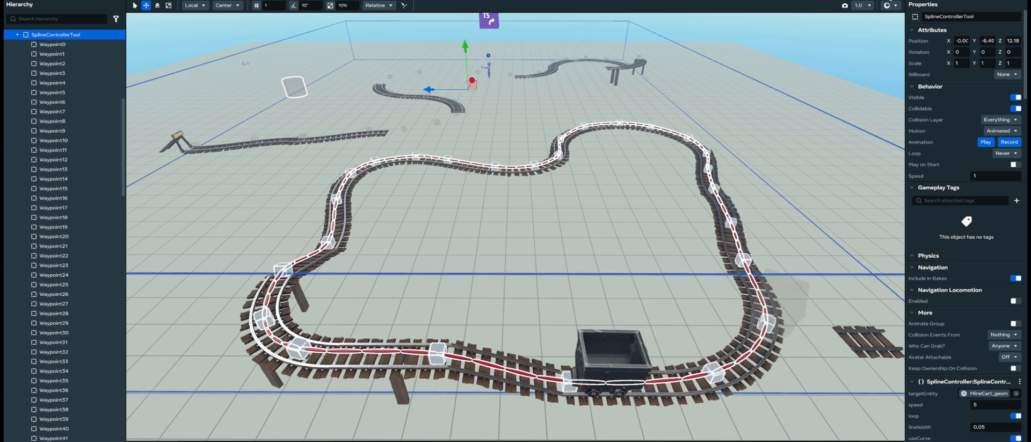
left_click(885, 3)
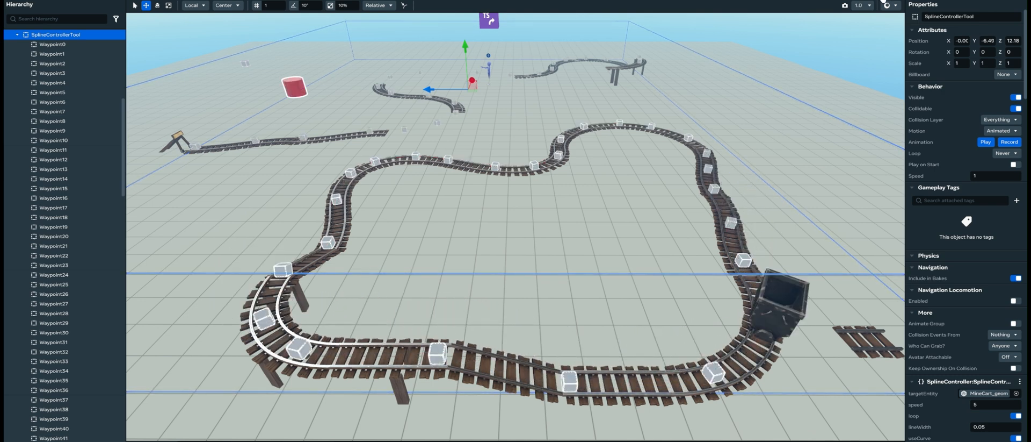